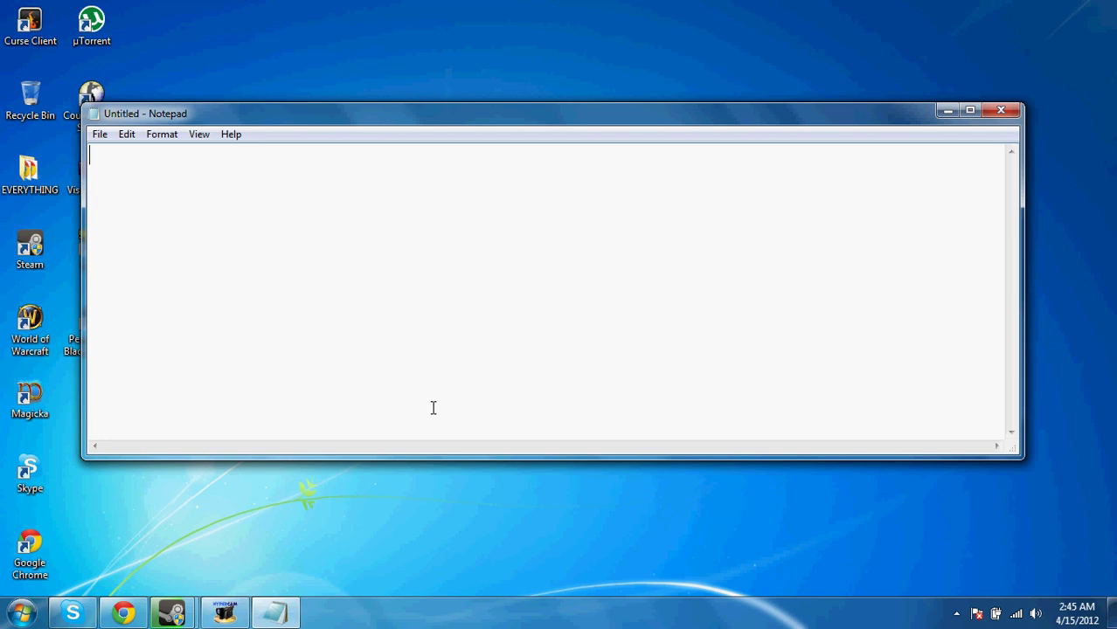
Reread the sentence about complete wordlist sets in the browser article, then return to Notepad
{"action": "left_click", "coordinate": [123, 612]}
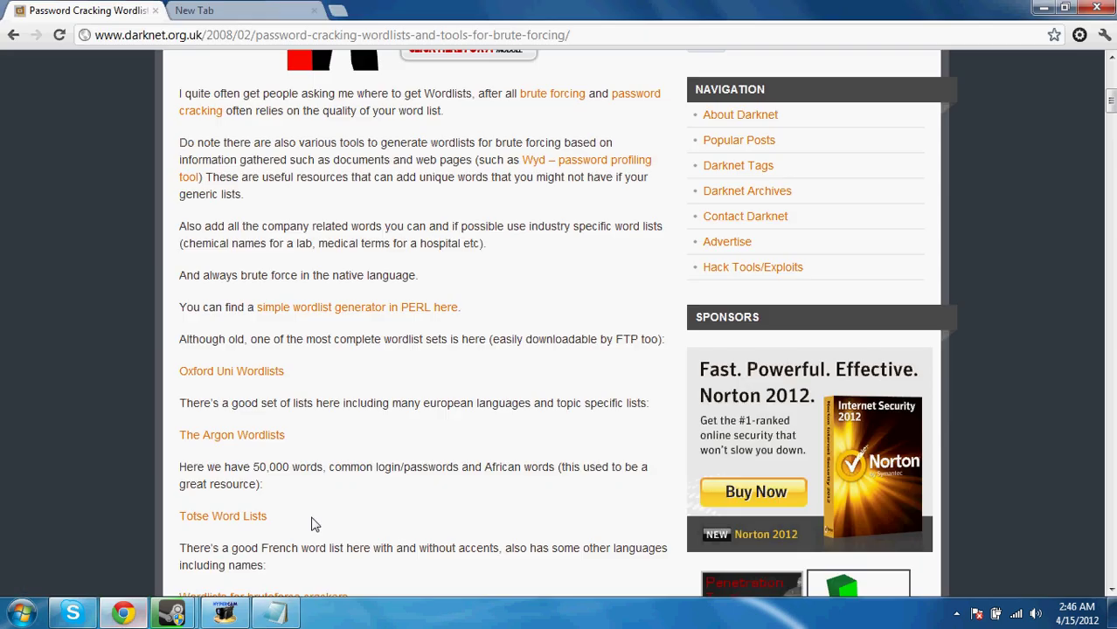
{"action": "scroll", "coordinate": [354, 441], "scroll_direction": "up", "scroll_amount": 5}
{"action": "scroll", "coordinate": [354, 447], "scroll_direction": "up", "scroll_amount": 2}
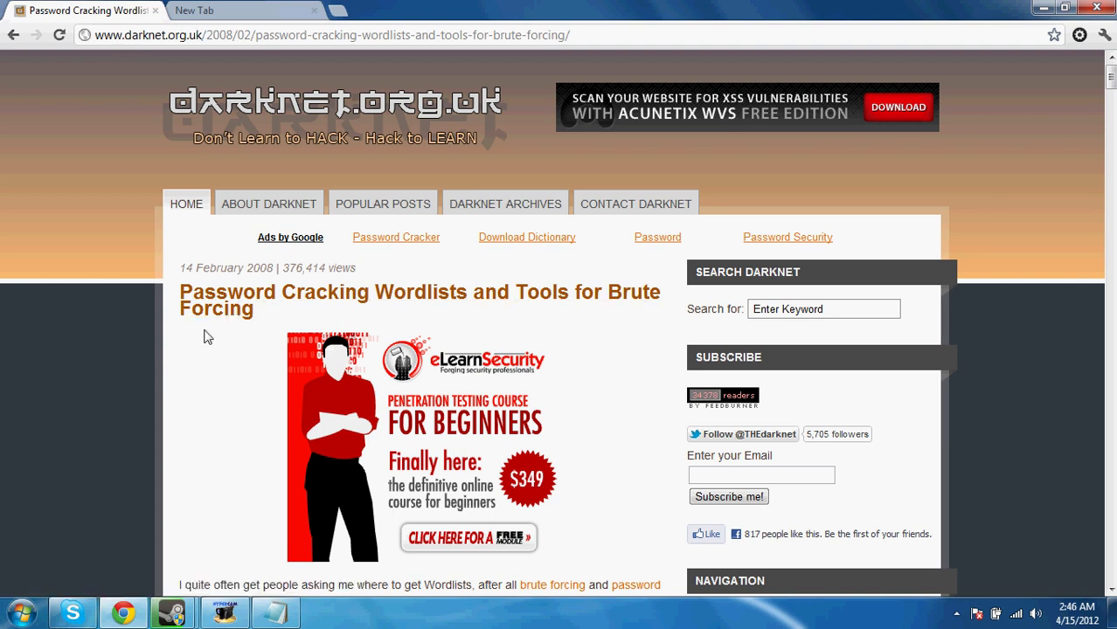
{"action": "scroll", "coordinate": [210, 339], "scroll_direction": "down", "scroll_amount": 3}
{"action": "scroll", "coordinate": [212, 341], "scroll_direction": "down", "scroll_amount": 3}
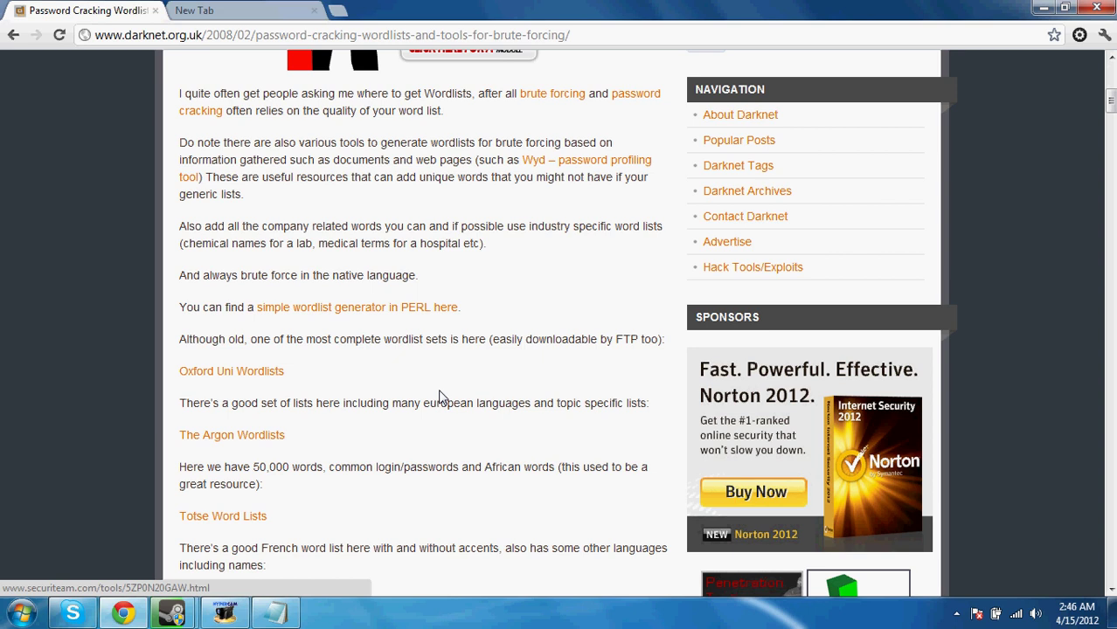
{"action": "left_click_drag", "start_coordinate": [180, 340], "coordinate": [315, 341]}
{"action": "left_click", "coordinate": [357, 354]}
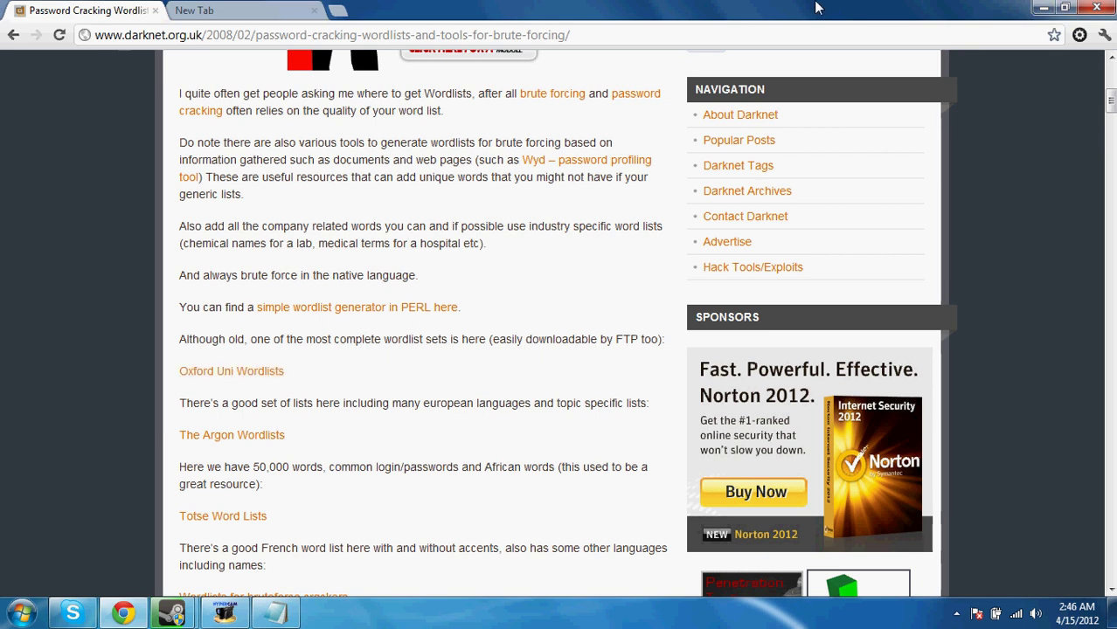
{"action": "left_click", "coordinate": [1043, 8]}
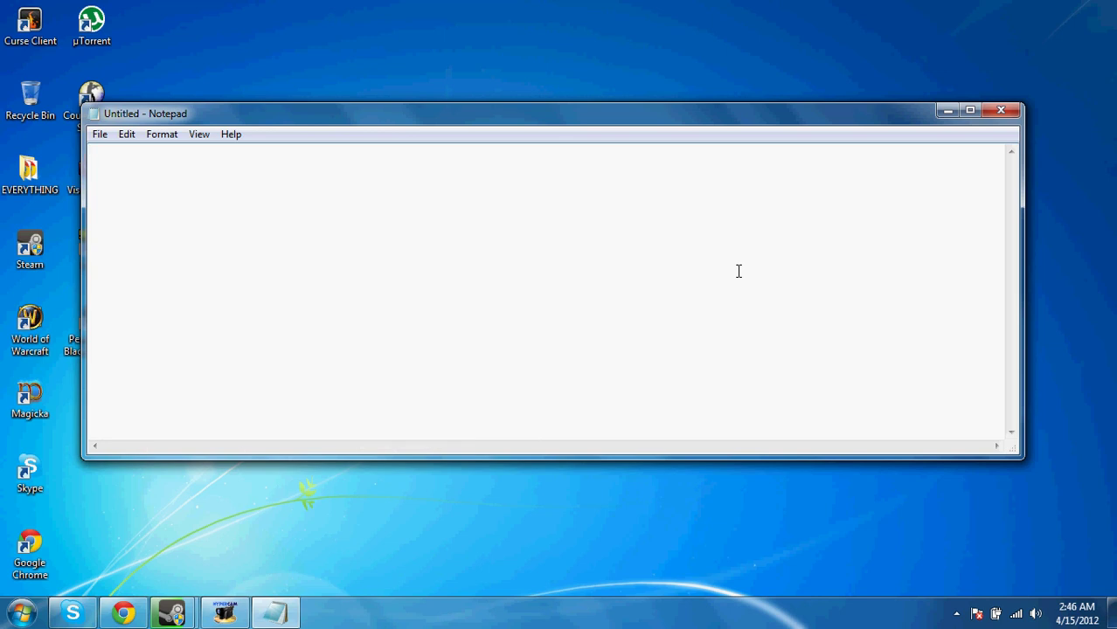
Type cd /root/Desktop/lists and dir on two lines, fixing the typos
{"action": "type", "text": "cd /root/Deksto"}
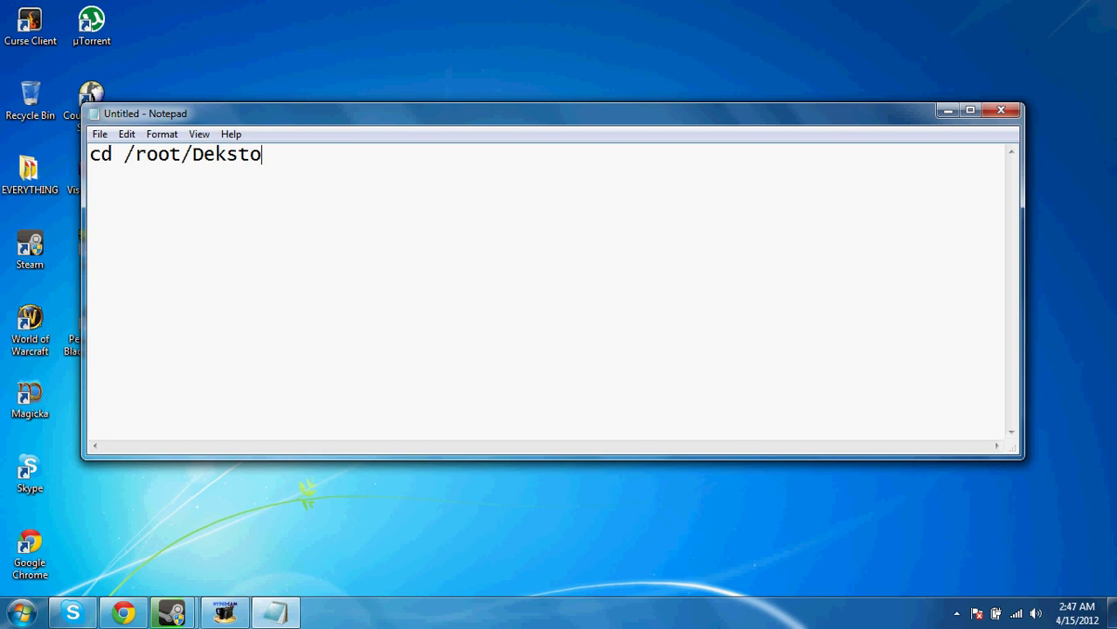
{"action": "key", "text": "BackSpace"}
{"action": "key", "text": "BackSpace"}
{"action": "key", "text": "BackSpace"}
{"action": "key", "text": "BackSpace"}
{"action": "type", "text": "sktop/lists"}
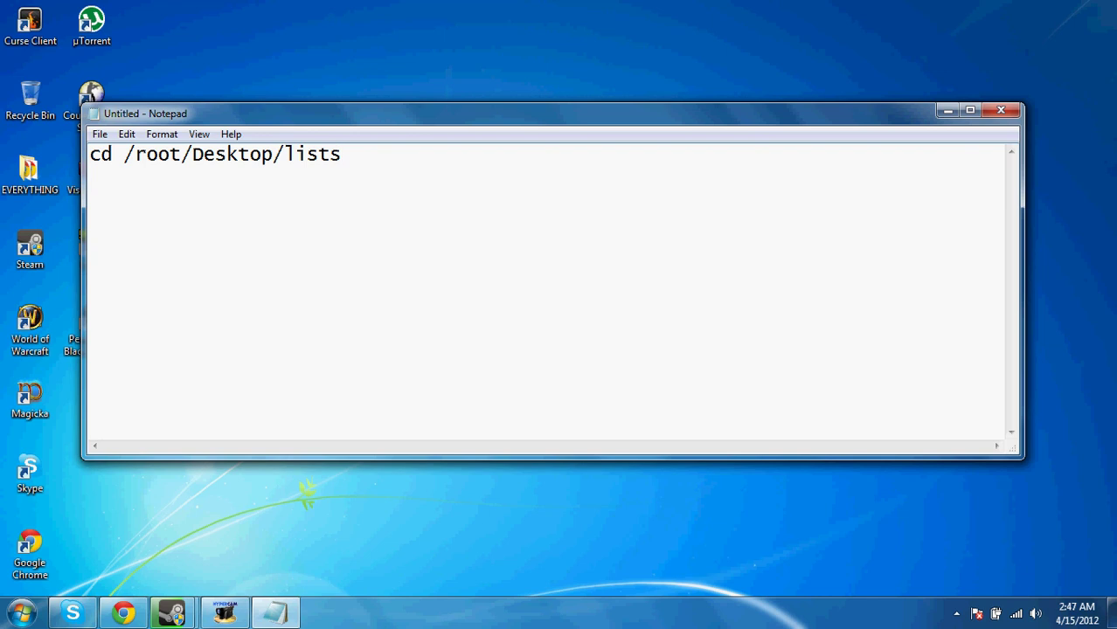
{"action": "key", "text": "Return"}
{"action": "type", "text": "dir\\"}
{"action": "key", "text": "Return"}
{"action": "key", "text": "BackSpace"}
Start a third line listing length01/02/03.txt file names, then erase it
{"action": "key", "text": "Return"}
{"action": "type", "text": "length0"}
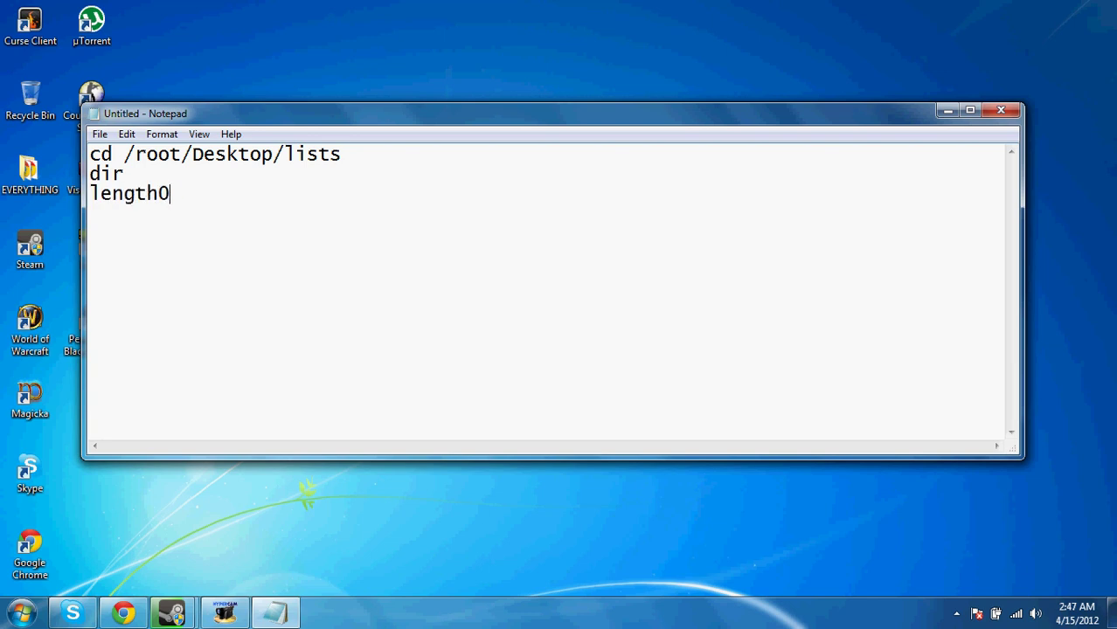
{"action": "type", "text": "1"}
{"action": "key", "text": "BackSpace"}
{"action": "type", "text": "2.txt length"}
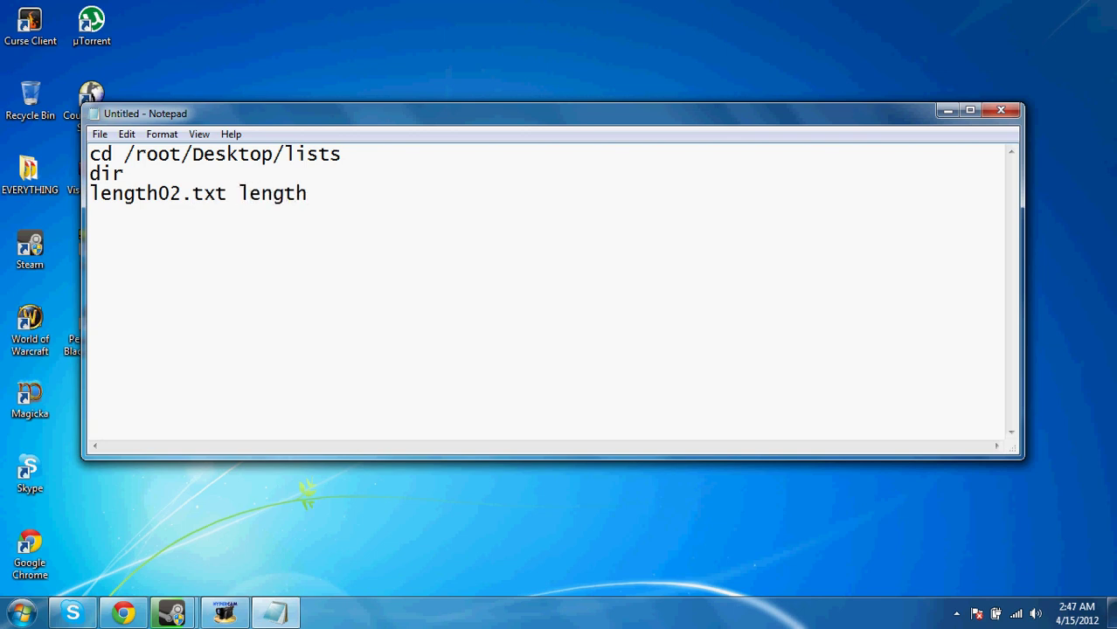
{"action": "type", "text": "02."}
{"action": "key", "text": "BackSpace"}
{"action": "key", "text": "BackSpace"}
{"action": "type", "text": "3.tx"}
{"action": "key", "text": "BackSpace"}
{"action": "key", "text": "BackSpace"}
{"action": "key", "text": "BackSpace"}
{"action": "key", "text": "BackSpace"}
{"action": "key", "text": "BackSpace"}
{"action": "key", "text": "BackSpace"}
{"action": "key", "text": "BackSpace"}
{"action": "key", "text": "BackSpace"}
{"action": "key", "text": "BackSpace"}
{"action": "key", "text": "BackSpace"}
{"action": "key", "text": "BackSpace"}
{"action": "key", "text": "BackSpace"}
{"action": "key", "text": "BackSpace"}
{"action": "key", "text": "BackSpace"}
{"action": "key", "text": "BackSpace"}
{"action": "key", "text": "BackSpace"}
{"action": "key", "text": "BackSpace"}
{"action": "key", "text": "BackSpace"}
{"action": "key", "text": "BackSpace"}
{"action": "key", "text": "BackSpace"}
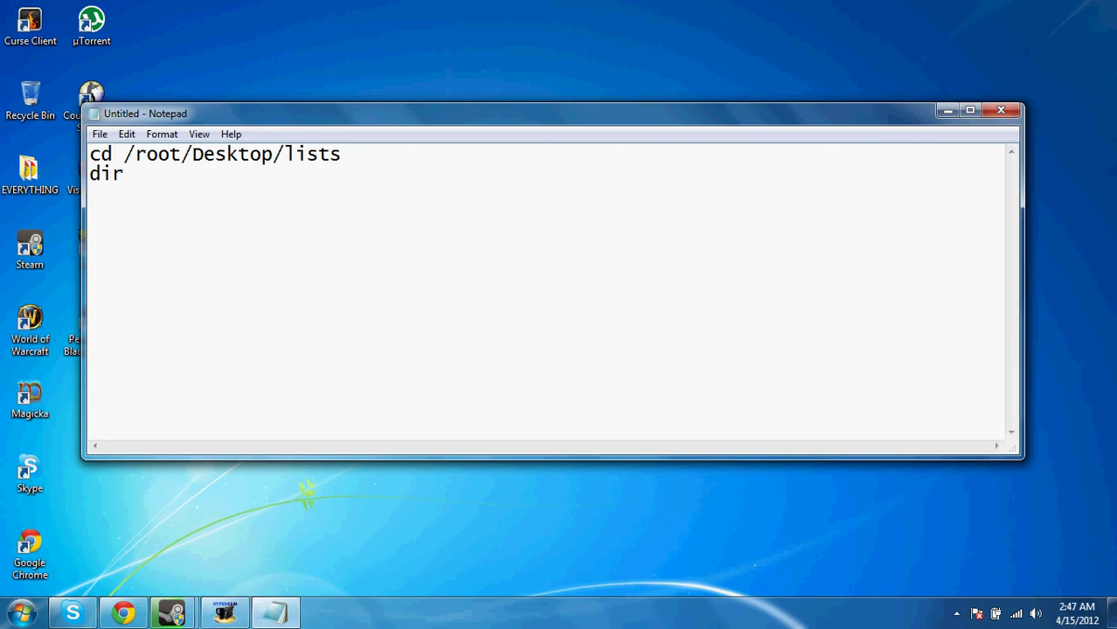
Type cat *.txt >> dictionary on the third line, correcting the typos
{"action": "type", "text": "cat *.txt >> Dic"}
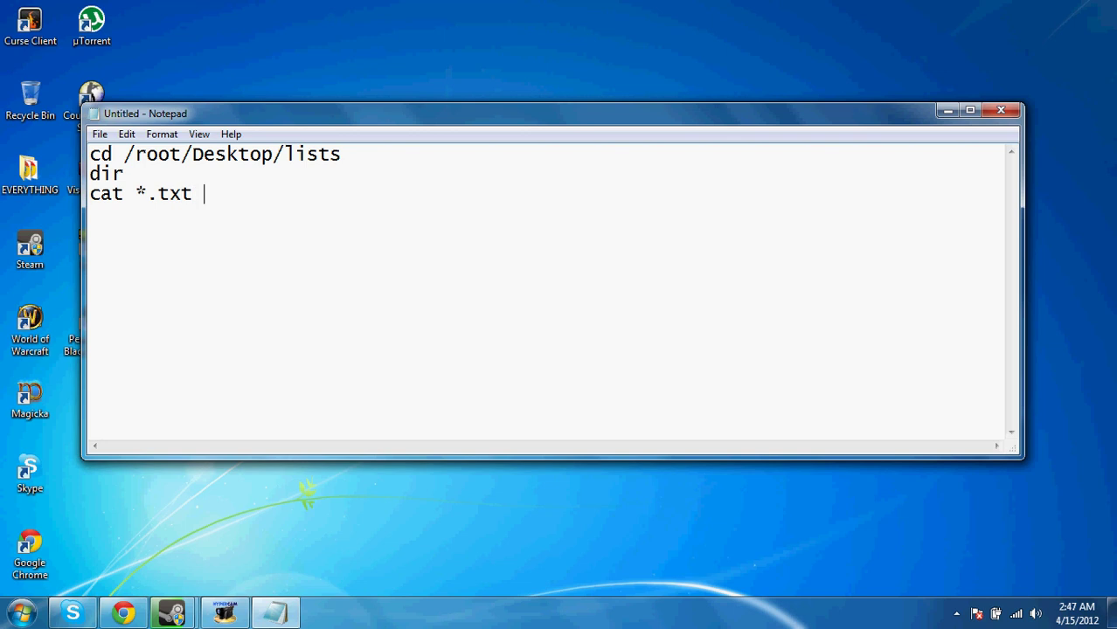
{"action": "key", "text": "BackSpace"}
{"action": "key", "text": "BackSpace"}
{"action": "type", "text": "d"}
{"action": "key", "text": "BackSpace"}
{"action": "key", "text": "BackSpace"}
{"action": "type", "text": "dictionary"}
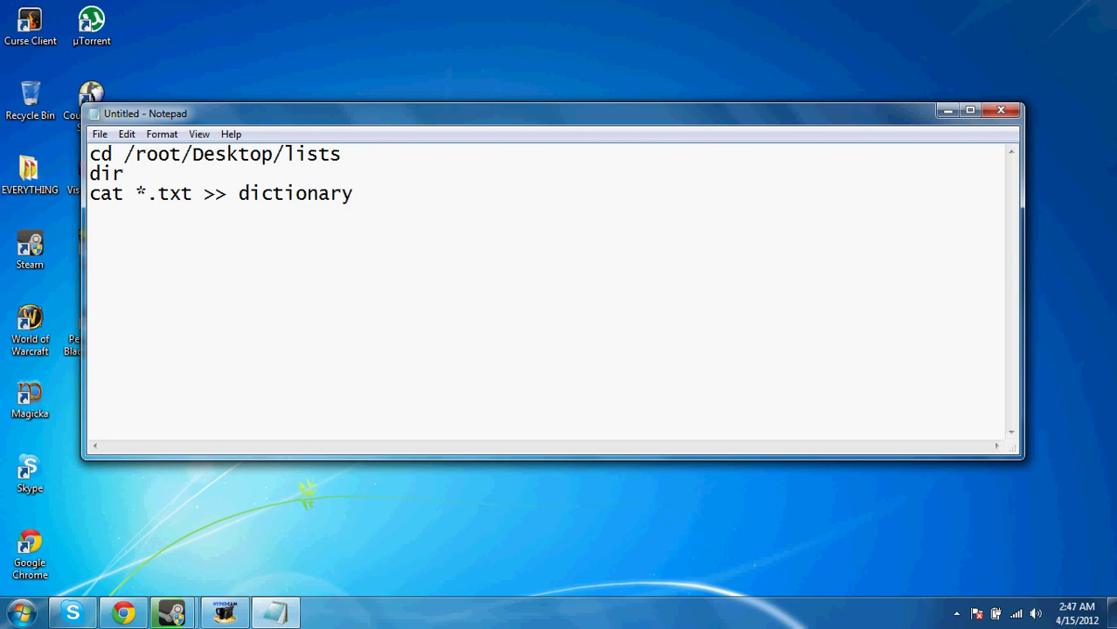
Highlight the word dictionary, then try adding a .txt extension after it
{"action": "left_click_drag", "start_coordinate": [247, 193], "coordinate": [319, 194]}
{"action": "double_click", "coordinate": [250, 193]}
{"action": "left_click", "coordinate": [262, 222]}
{"action": "left_click", "coordinate": [364, 215]}
{"action": "left_click_drag", "start_coordinate": [239, 193], "coordinate": [354, 193]}
{"action": "left_click", "coordinate": [368, 223]}
{"action": "type", "text": ".txt"}
{"action": "key", "text": "BackSpace"}
{"action": "key", "text": "BackSpace"}
{"action": "key", "text": "BackSpace"}
{"action": "key", "text": "BackSpace"}
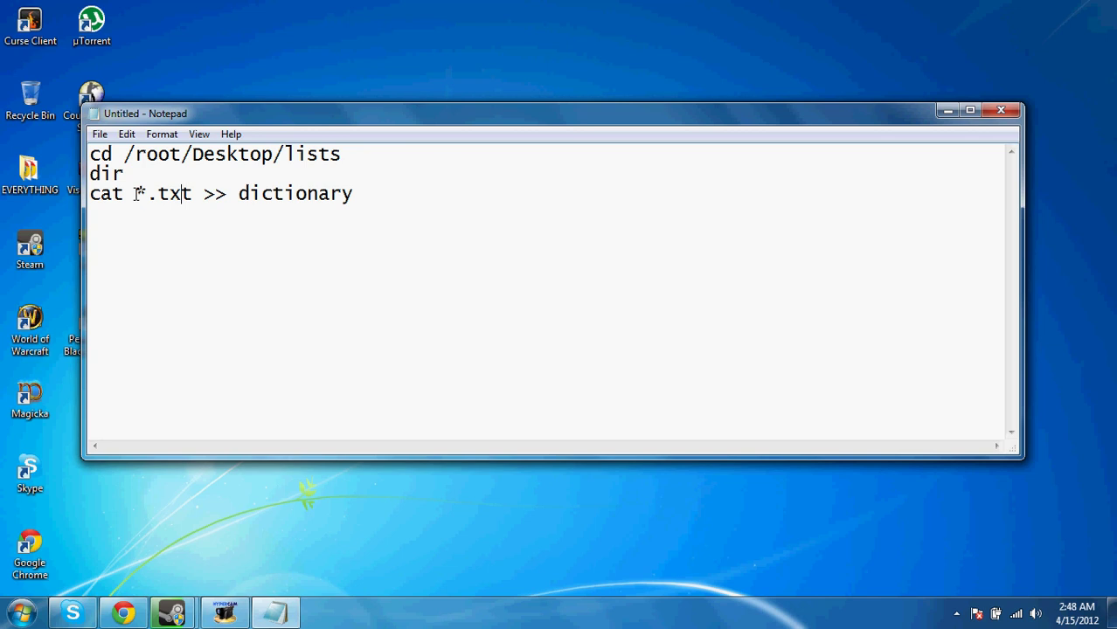
{"action": "left_click_drag", "start_coordinate": [136, 193], "coordinate": [192, 193]}
{"action": "left_click", "coordinate": [194, 194]}
{"action": "left_click_drag", "start_coordinate": [238, 192], "coordinate": [406, 199]}
{"action": "left_click", "coordinate": [407, 199]}
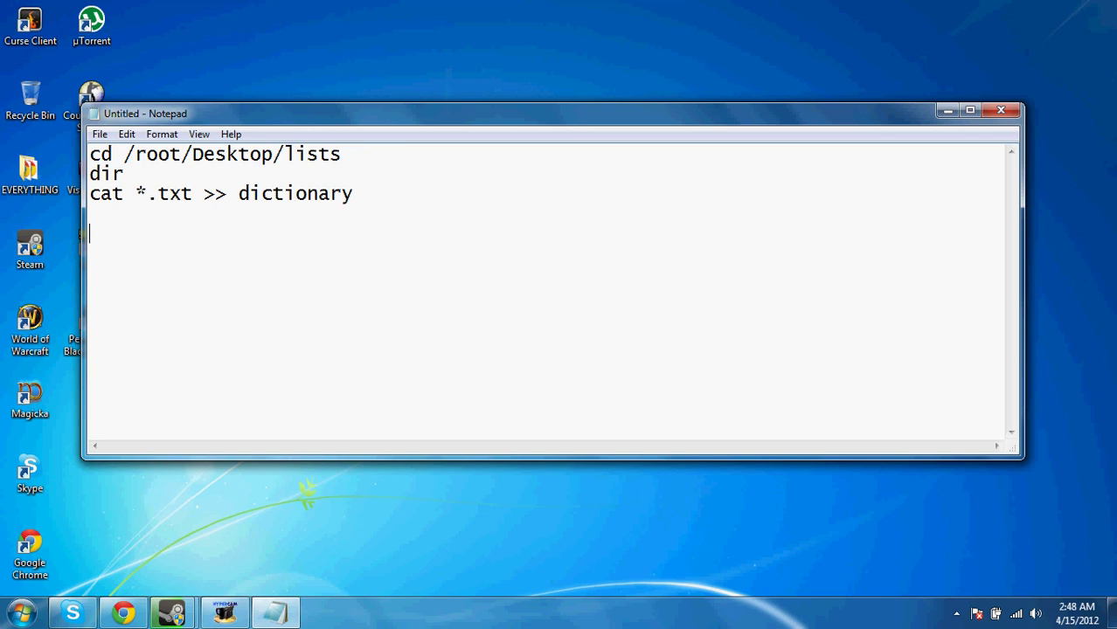
Type the fourth command 'cat dictionary' on the new line, correcting the typo
{"action": "type", "text": "cat dici"}
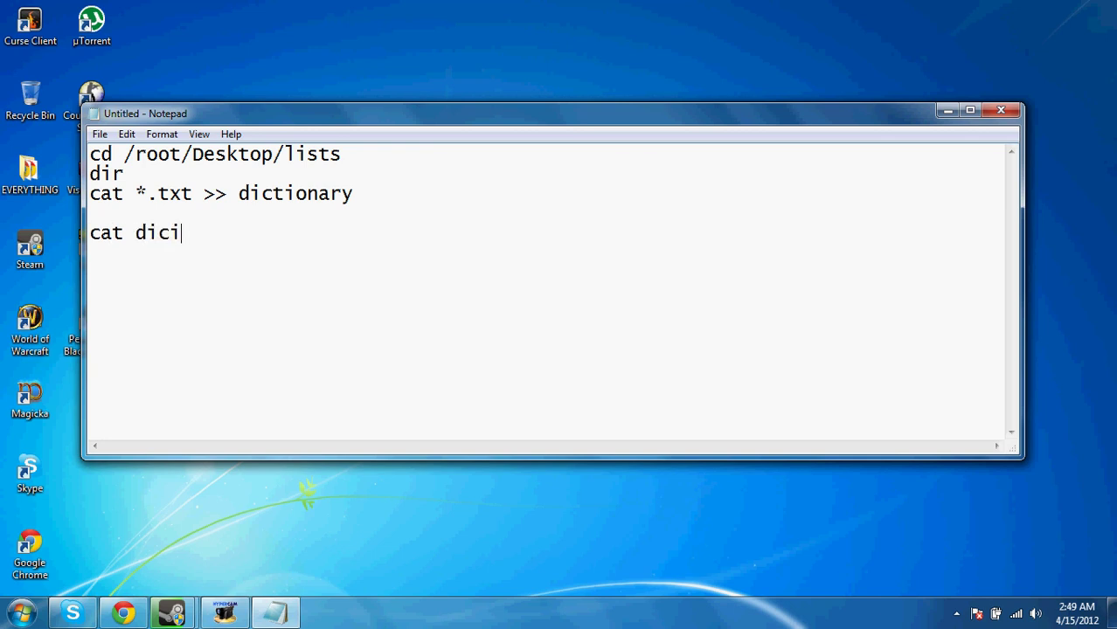
{"action": "key", "text": "BackSpace"}
{"action": "type", "text": "tionary"}
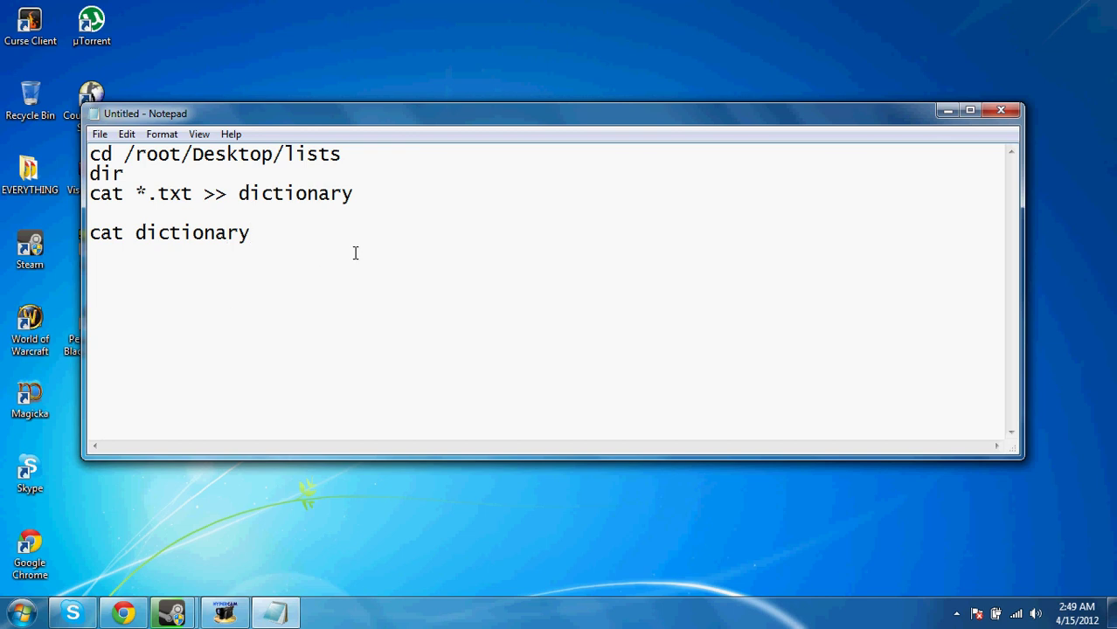
Add a line of 23 'q' characters beneath the 'cat dictionary' command
{"action": "key", "text": "Return"}
{"action": "type", "text": "qqqqqqqqqqqqqqqqqqqqqqq"}
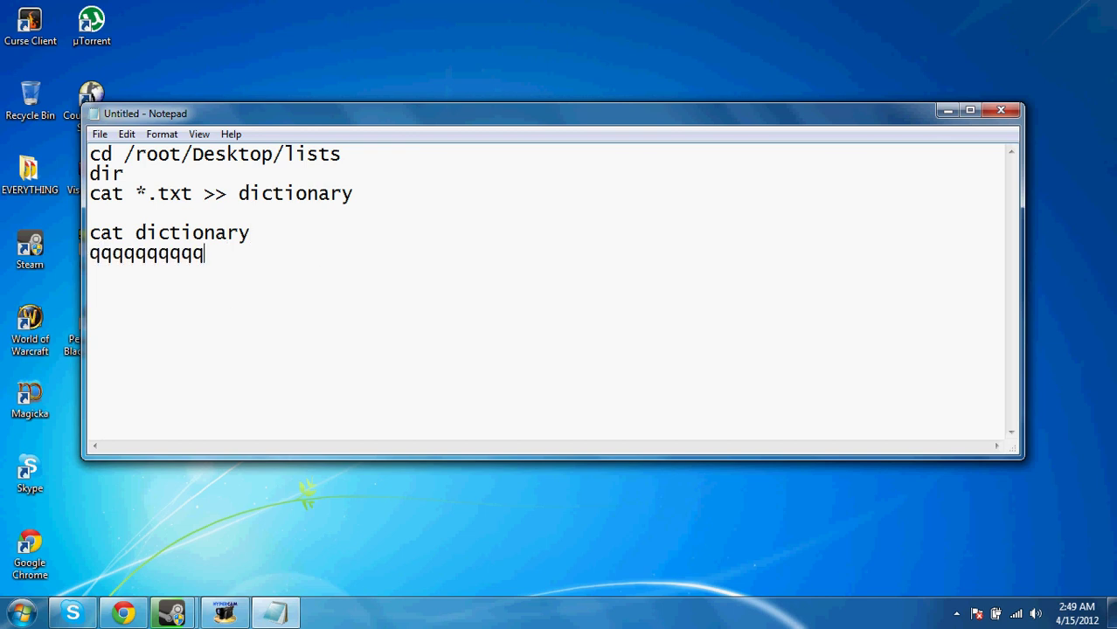
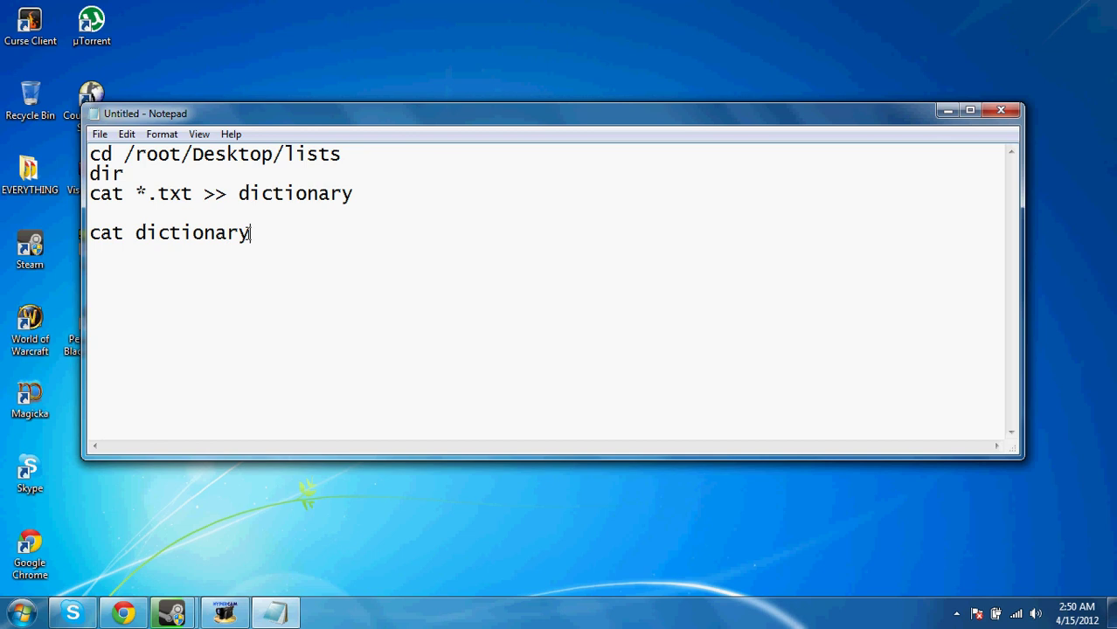
{"action": "left_click", "coordinate": [263, 222]}
{"action": "left_click", "coordinate": [278, 234]}
{"action": "key", "text": "alt+F4"}
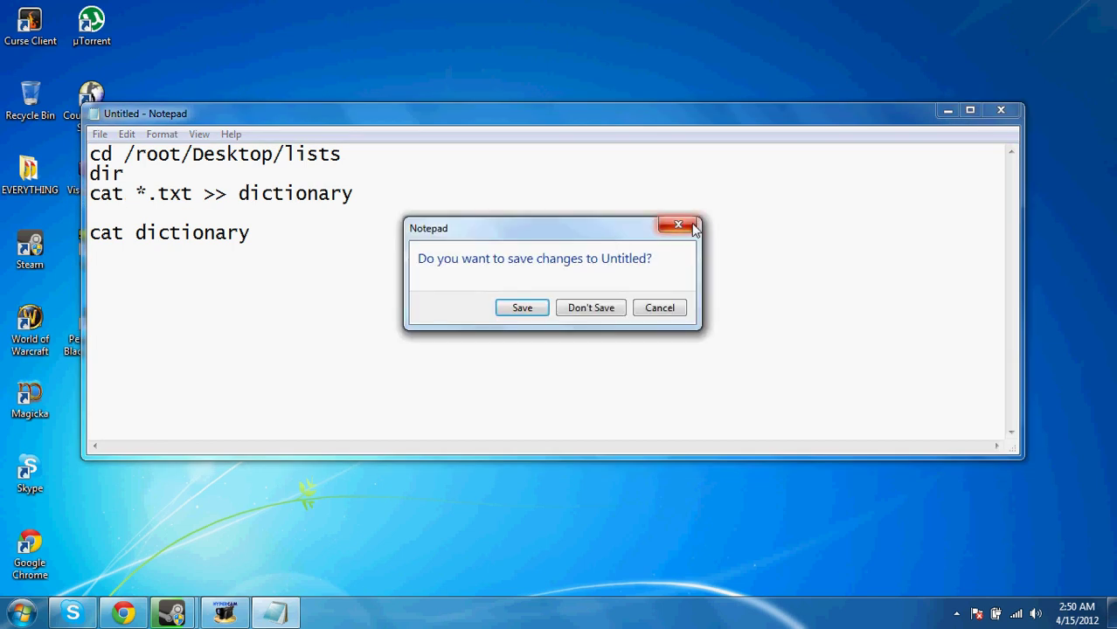
{"action": "left_click", "coordinate": [688, 225]}
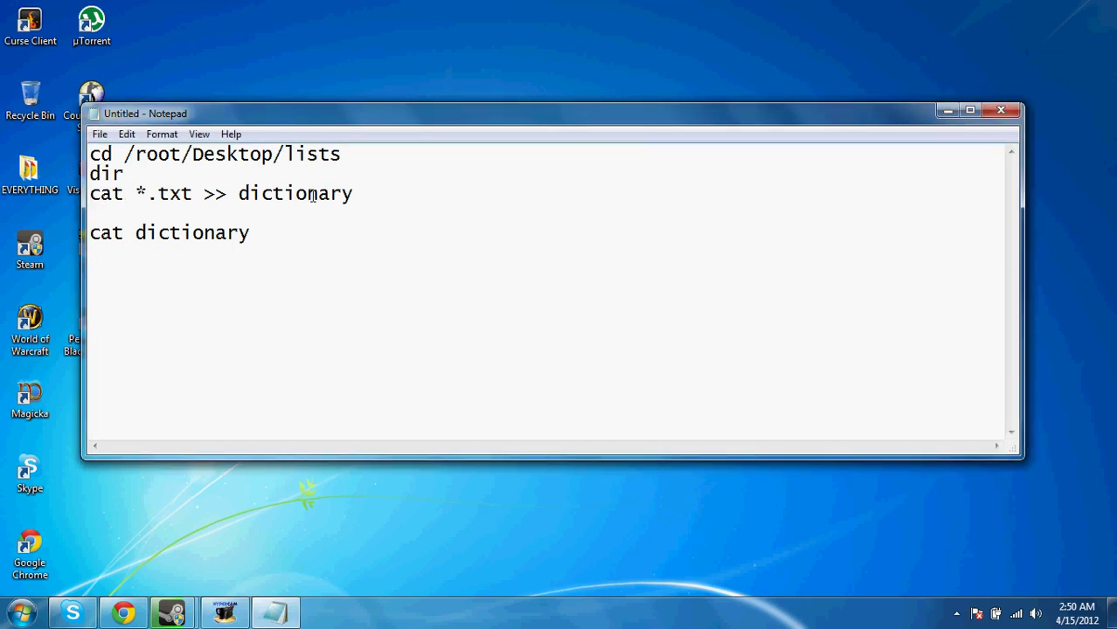
{"action": "left_click", "coordinate": [380, 195]}
{"action": "type", "text": ".txt"}
{"action": "key", "text": "ctrl+z"}
{"action": "left_click", "coordinate": [256, 240]}
{"action": "left_click_drag", "start_coordinate": [283, 238], "coordinate": [87, 234]}
{"action": "left_click", "coordinate": [262, 238]}
{"action": "type", "text": ".txt"}
{"action": "key", "text": "BackSpace"}
{"action": "key", "text": "BackSpace"}
{"action": "key", "text": "BackSpace"}
{"action": "key", "text": "BackSpace"}
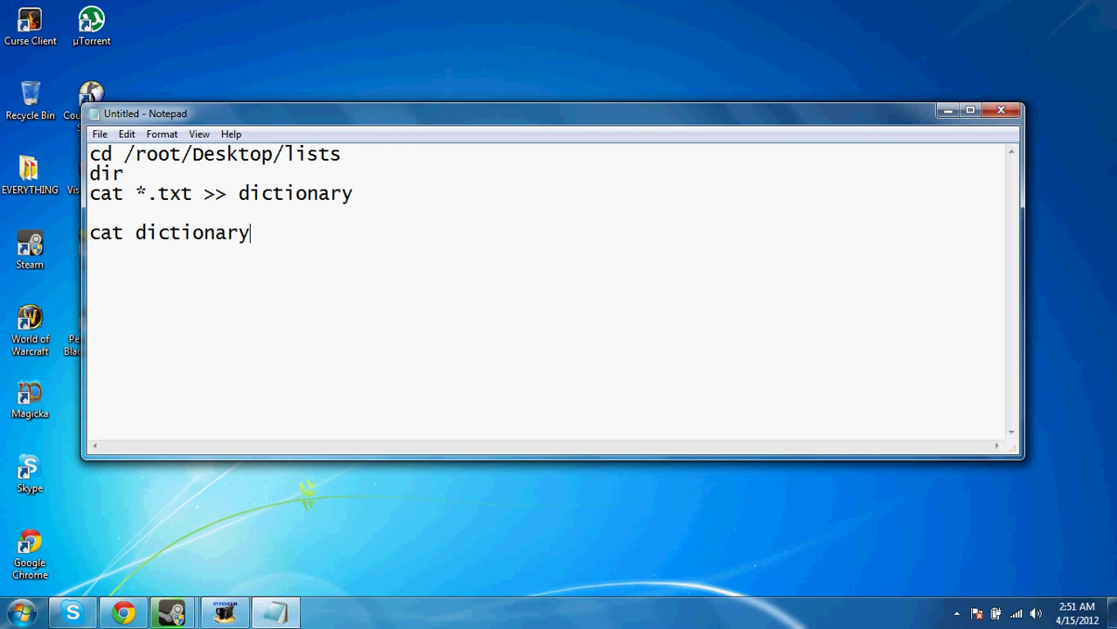